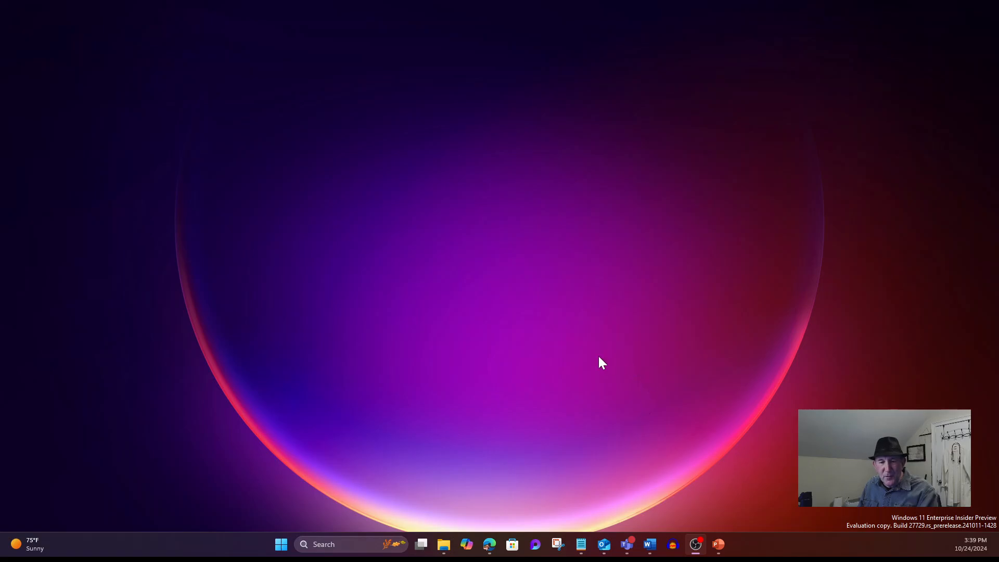
# In Document5, ask Copilot to draft an FAQ on handwashing and sterilization after patient visits
pyautogui.moveTo(658, 551)
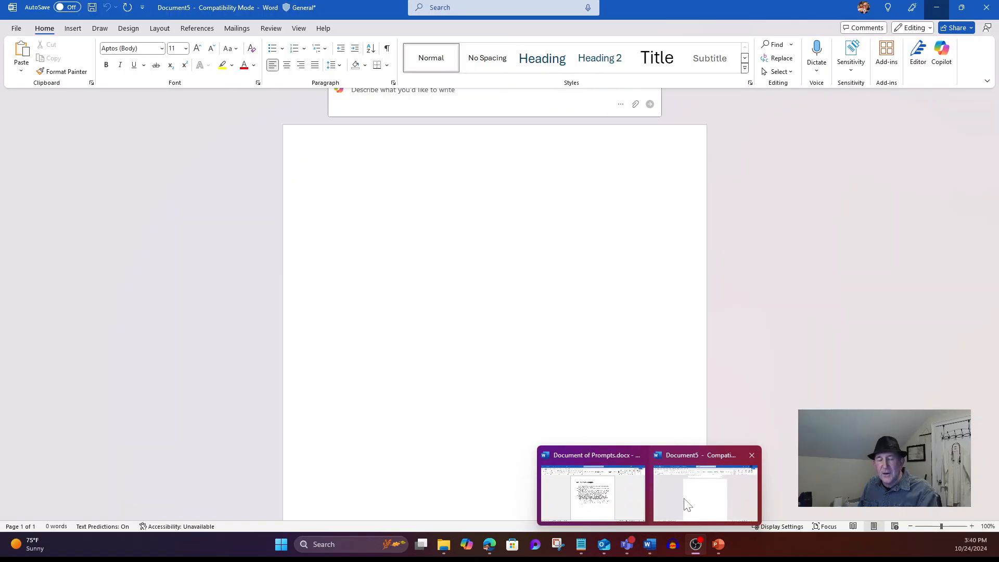
pyautogui.click(686, 504)
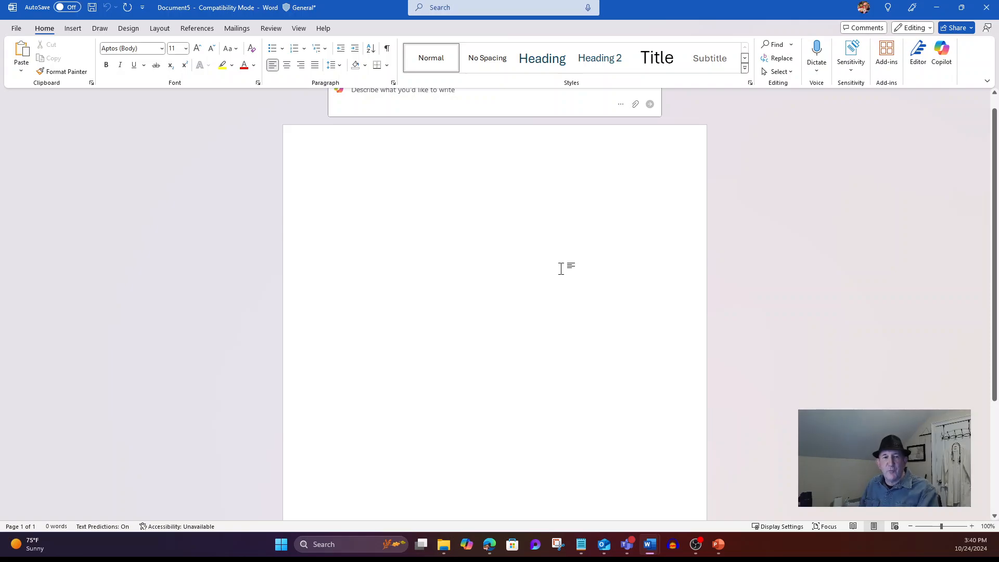
pyautogui.scroll(1, 495, 312)
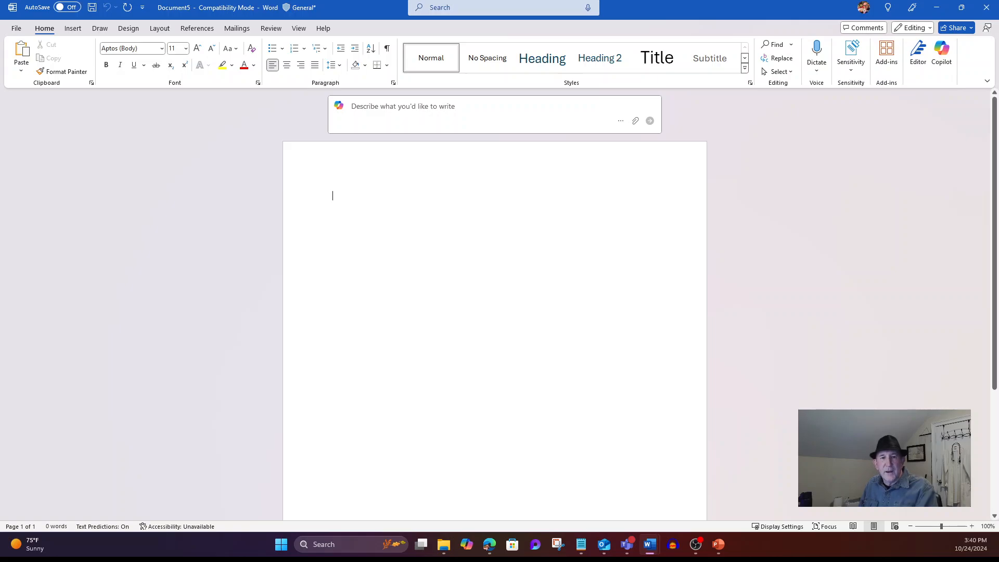
pyautogui.click(410, 110)
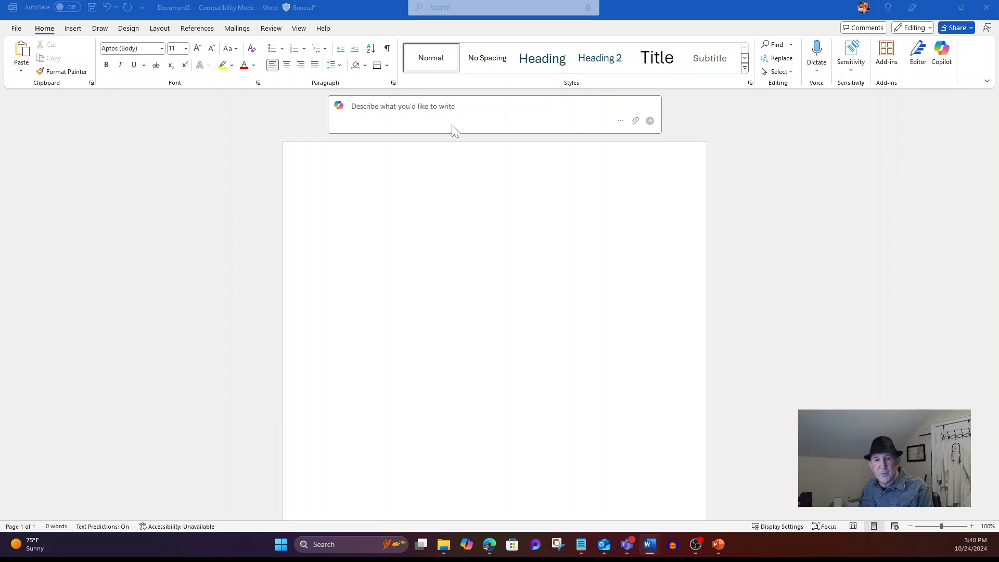
pyautogui.click(430, 118)
pyautogui.write('Create an FAQ around the importance of proper handwashing and sterilization after a clinician is finished visiting a patient')
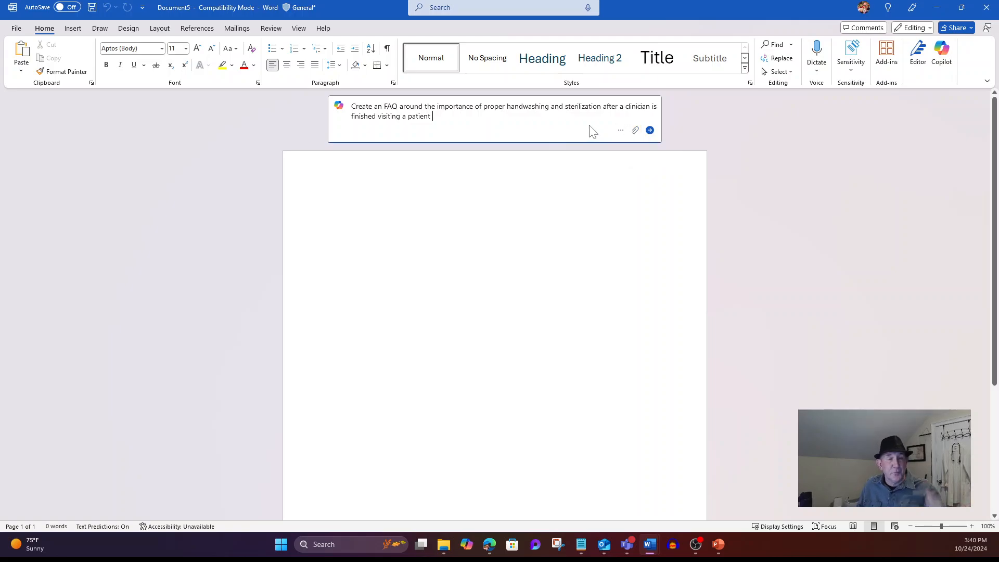
pyautogui.click(650, 131)
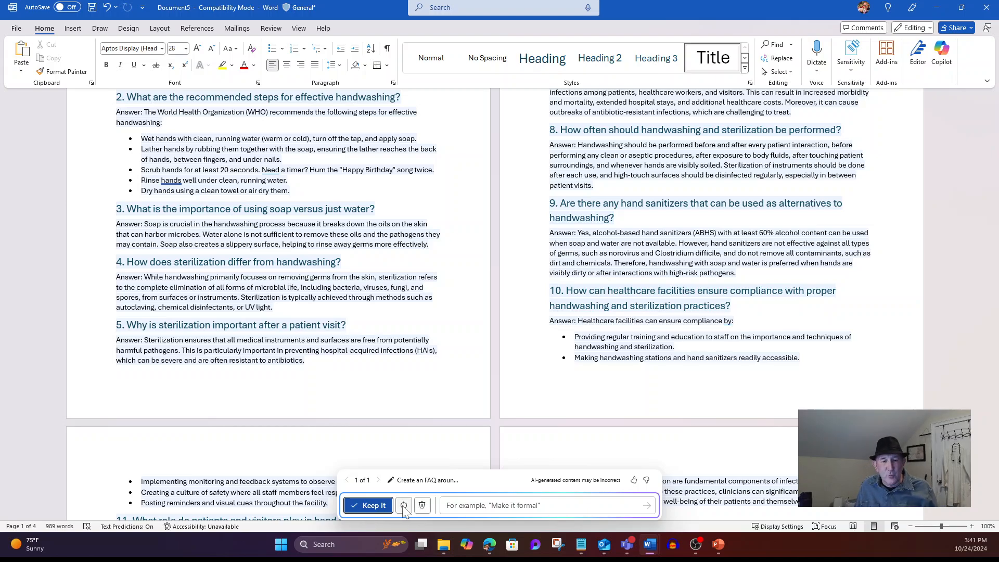
# Keep Copilot's four-page handwashing FAQ draft, review it, and return to the document's top
pyautogui.click(374, 505)
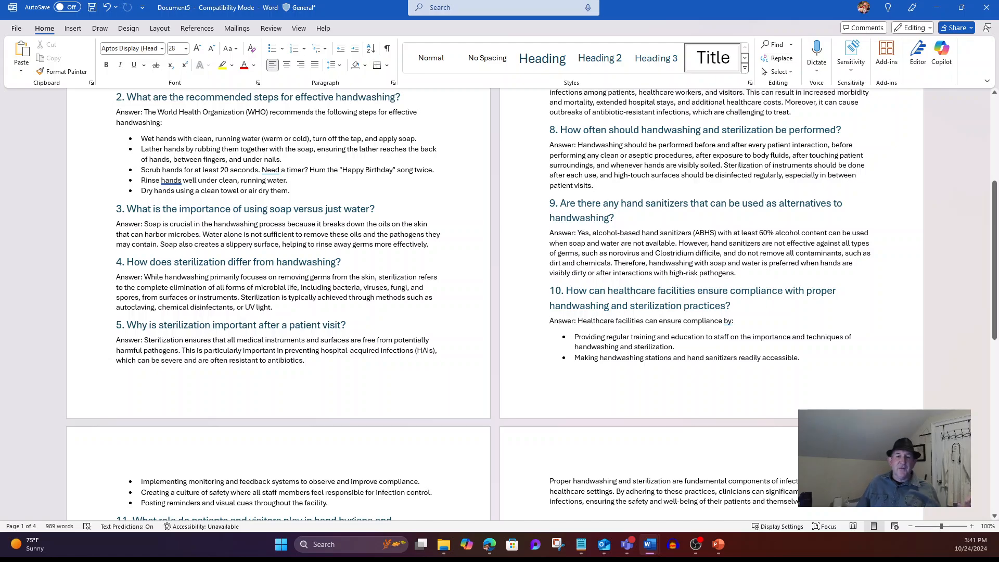
pyautogui.scroll(-4, 518, 304)
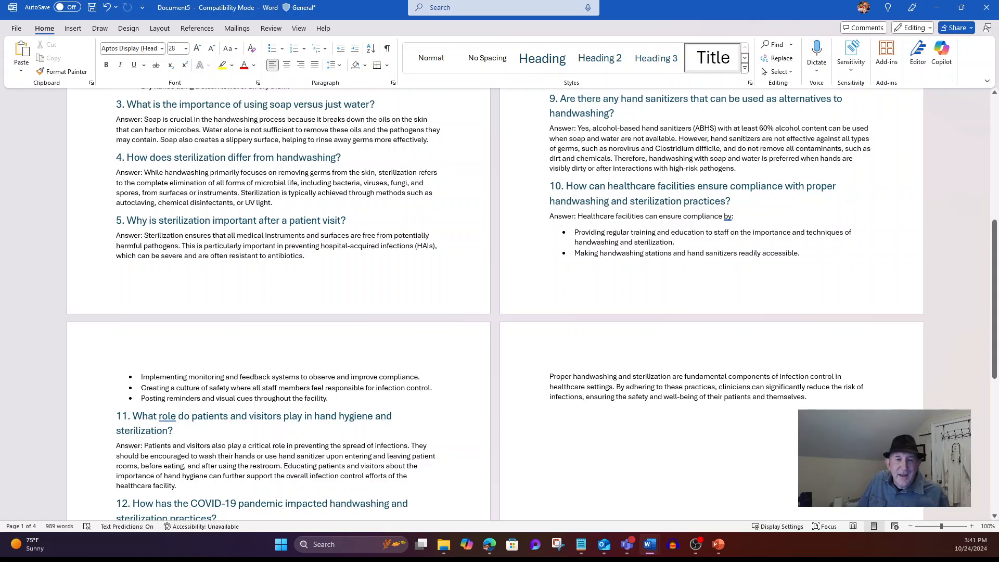
pyautogui.scroll(2, 562, 319)
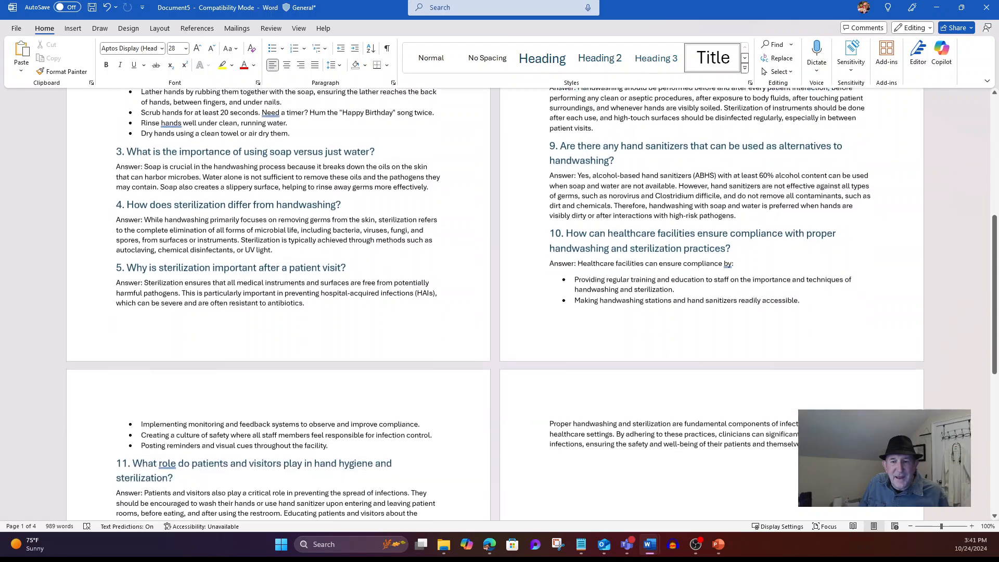
pyautogui.scroll(-2, 560, 324)
pyautogui.hotkey('ctrl', 'Home')
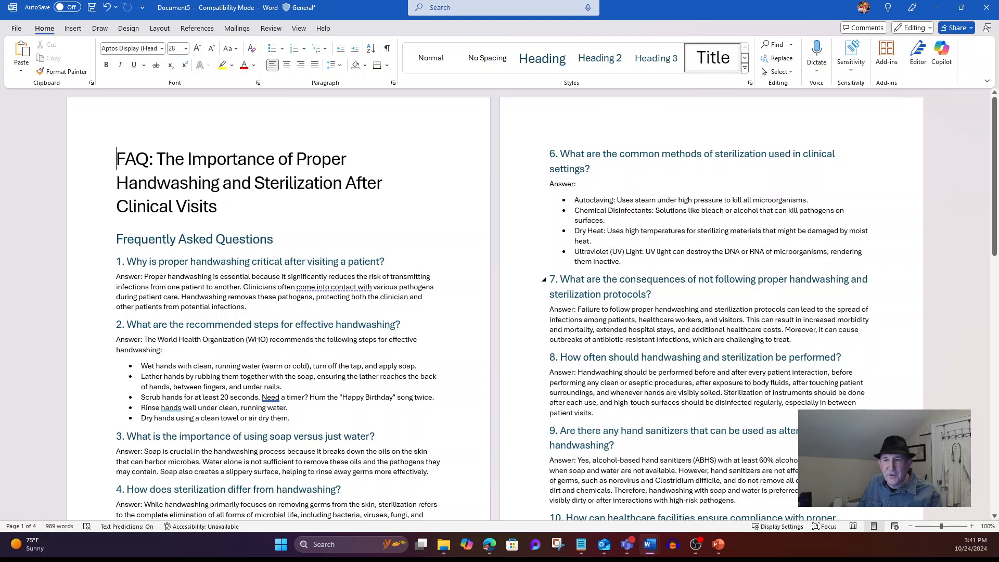
# Ask Copilot for an image of a female nurse washing her hands in the ER
pyautogui.click(950, 77)
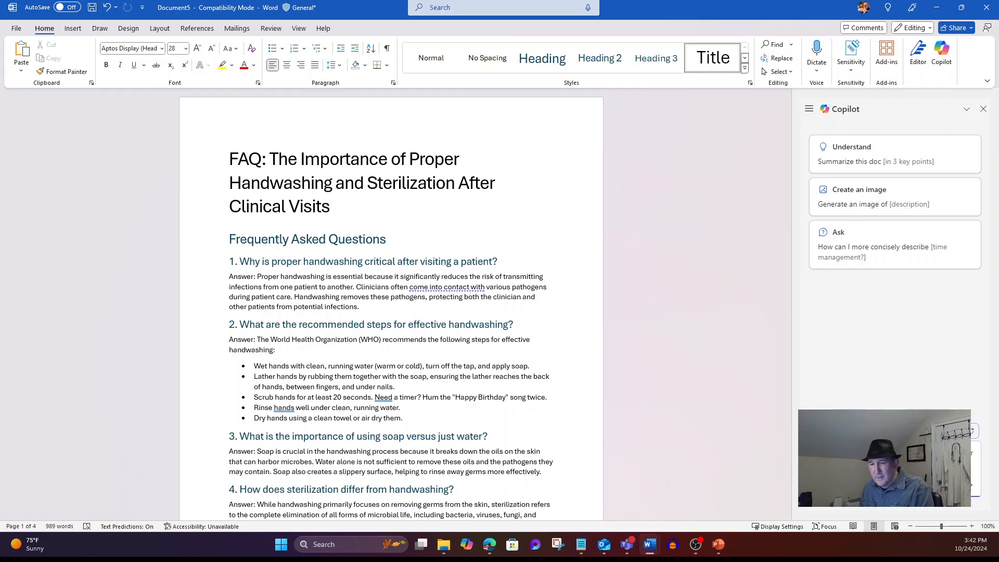
pyautogui.click(971, 487)
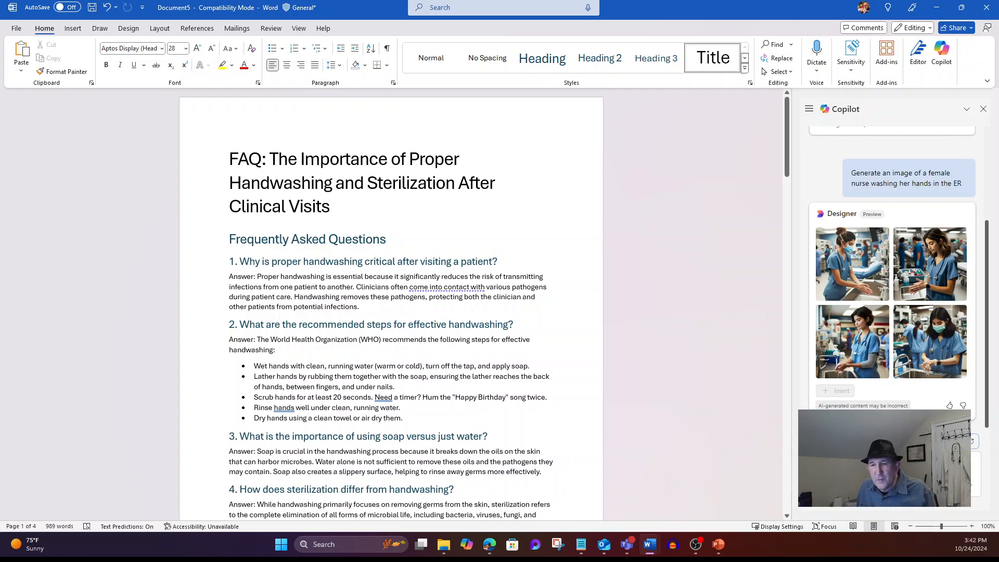
# Insert the first generated nurse handwashing image at the top of the document
pyautogui.click(833, 286)
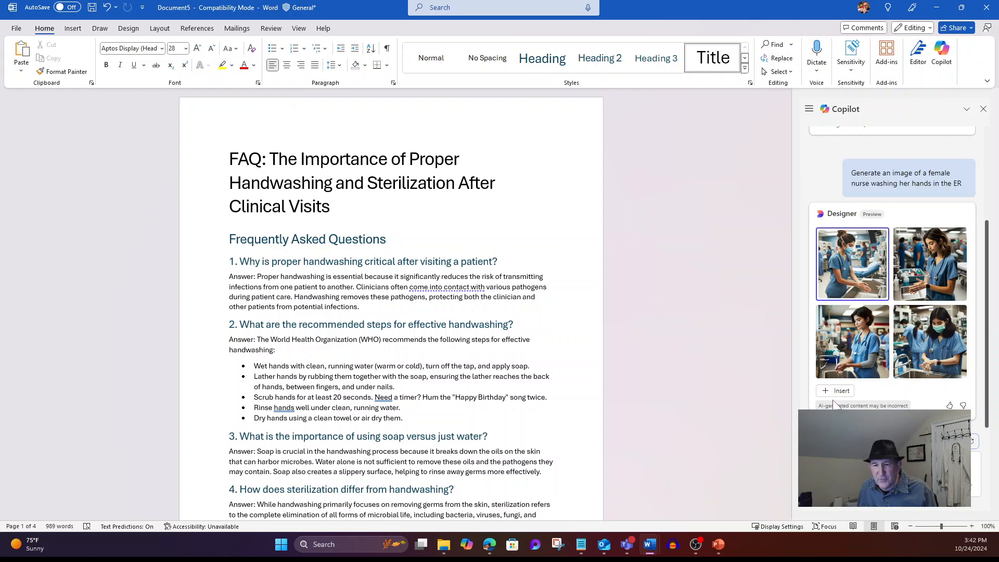
pyautogui.click(836, 391)
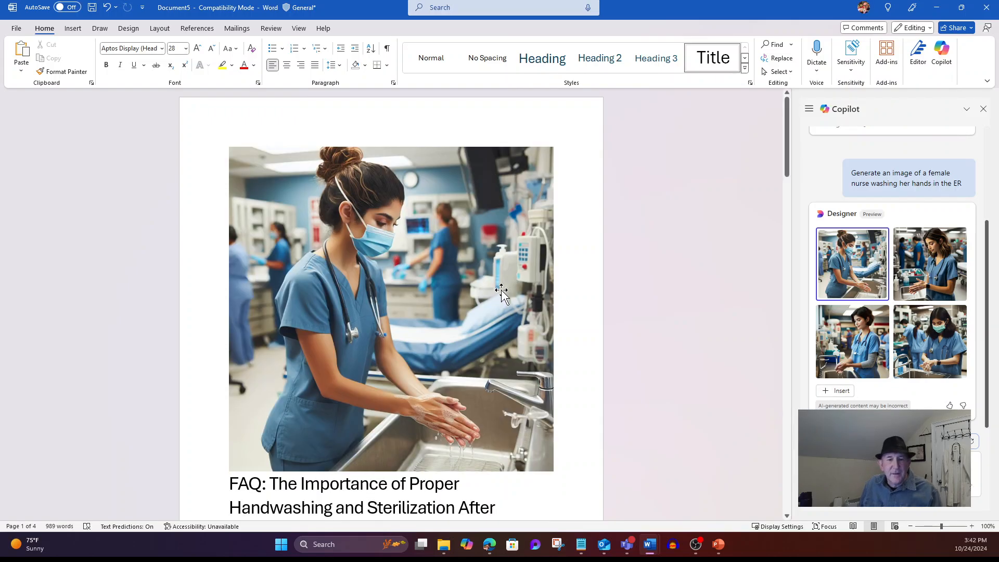
pyautogui.scroll(-1, 462, 323)
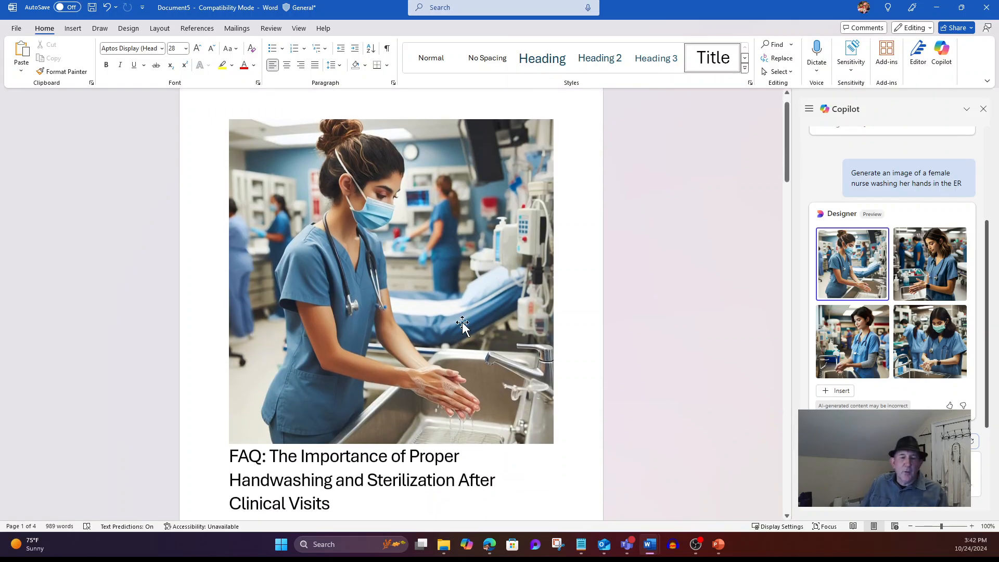
# Shrink the nurse image and move the FAQ title onto its own line beneath it
pyautogui.click(274, 240)
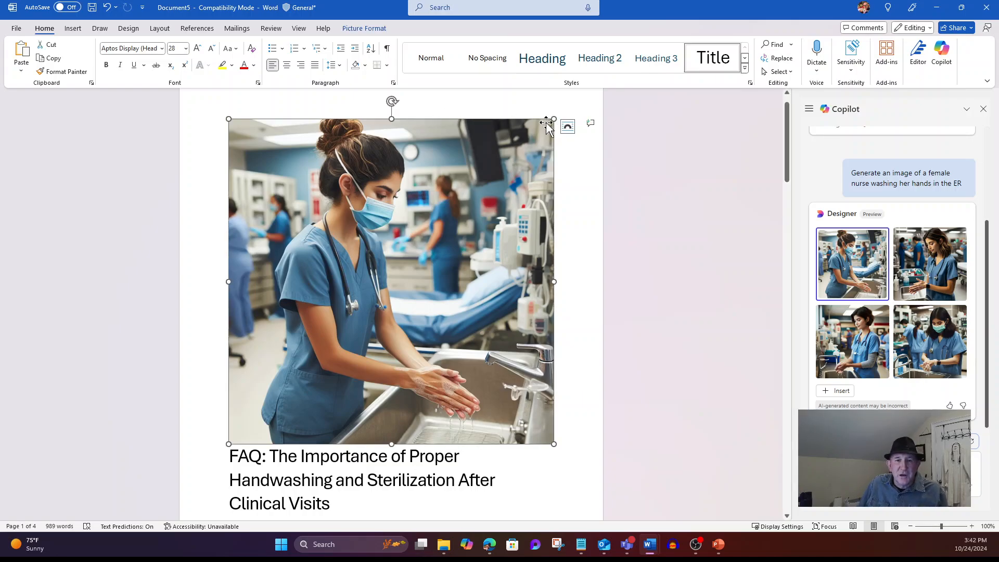
pyautogui.moveTo(553, 119); pyautogui.dragTo(444, 218)
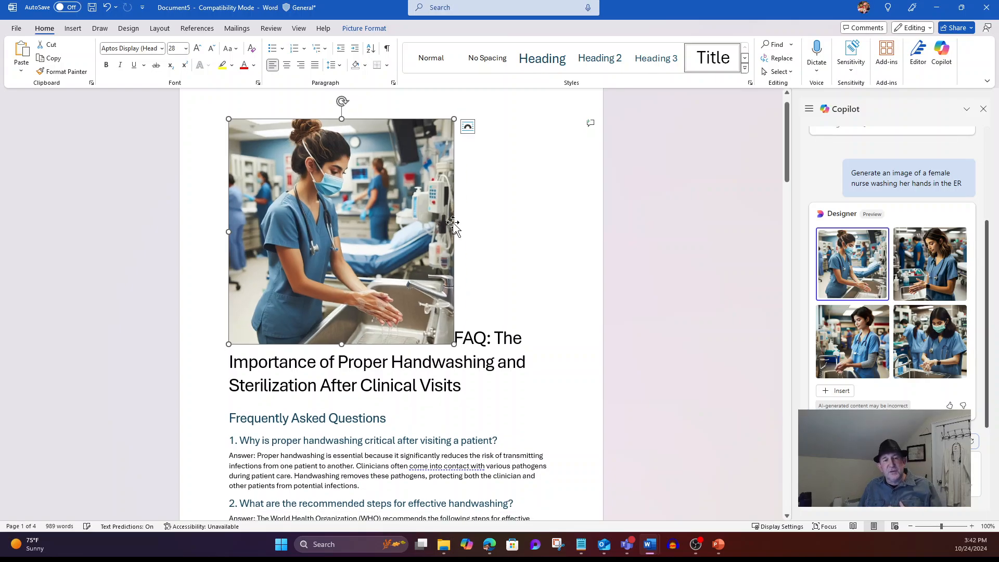
pyautogui.click(495, 338)
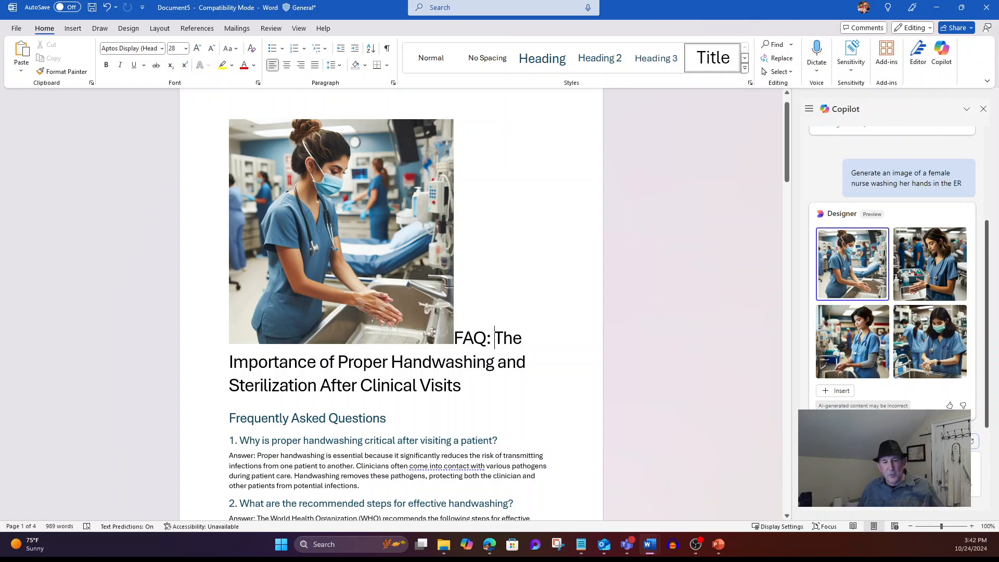
pyautogui.press('Left')
pyautogui.press('Left')
pyautogui.press('Left')
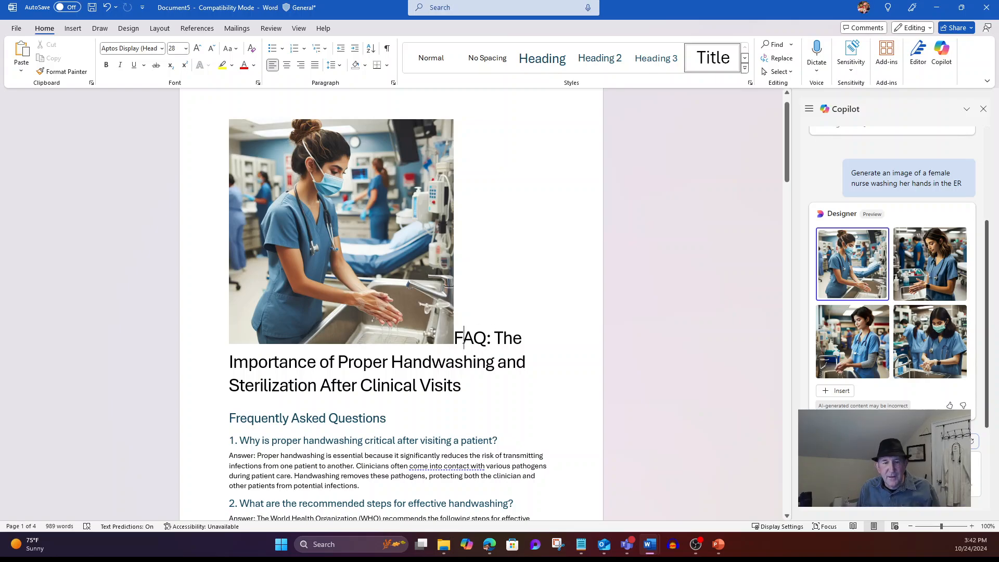
pyautogui.press('Return')
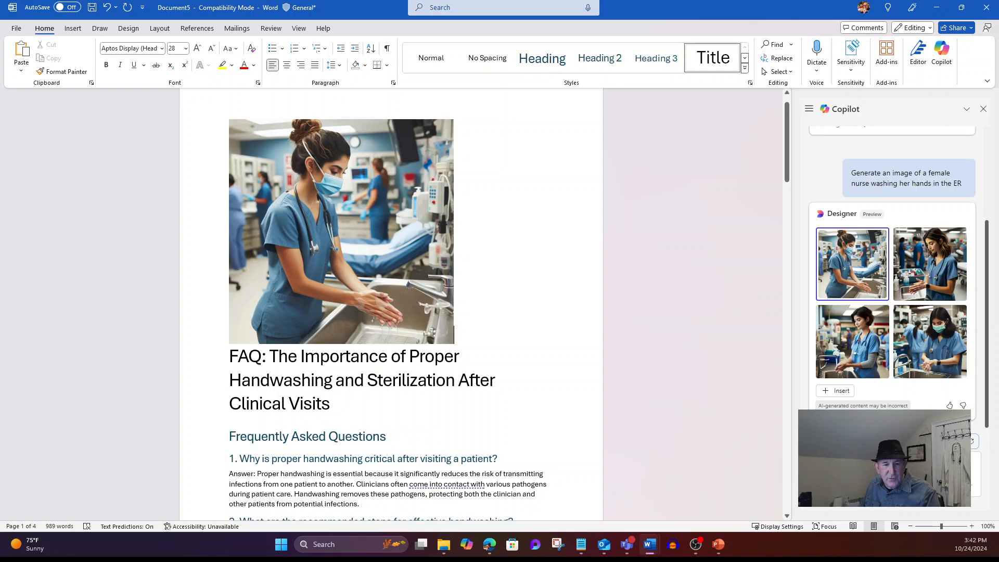
pyautogui.moveTo(301, 356); pyautogui.dragTo(457, 380)
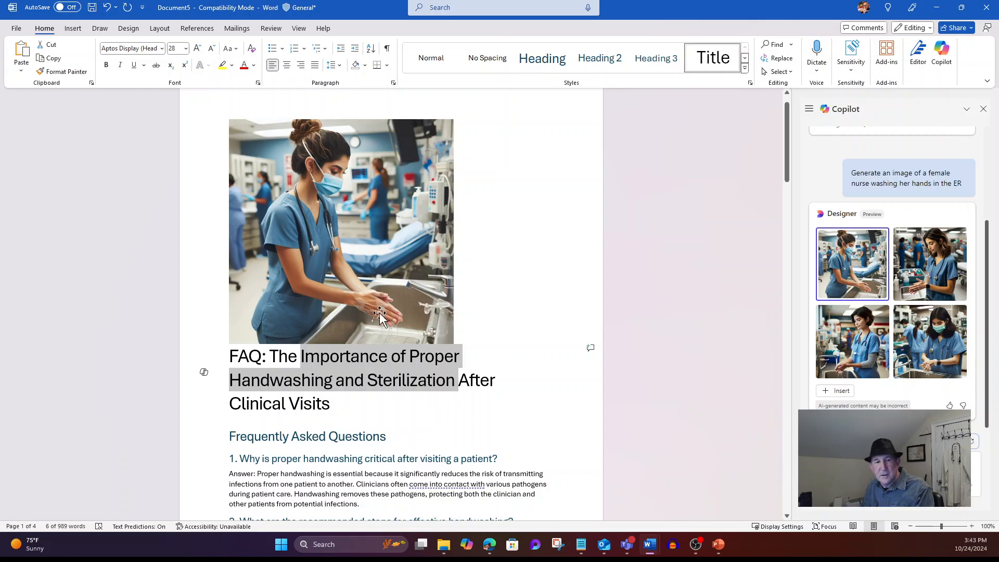
# Save the FAQ to OneDrive as 'Importance of Proper Handwashing and Sterilization' and close Copilot
pyautogui.click(18, 28)
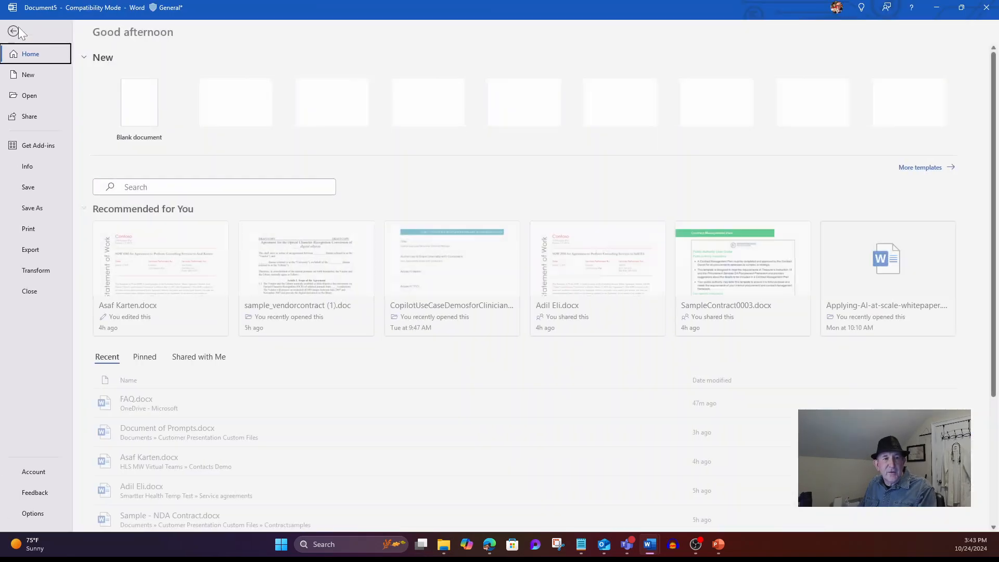
pyautogui.click(29, 188)
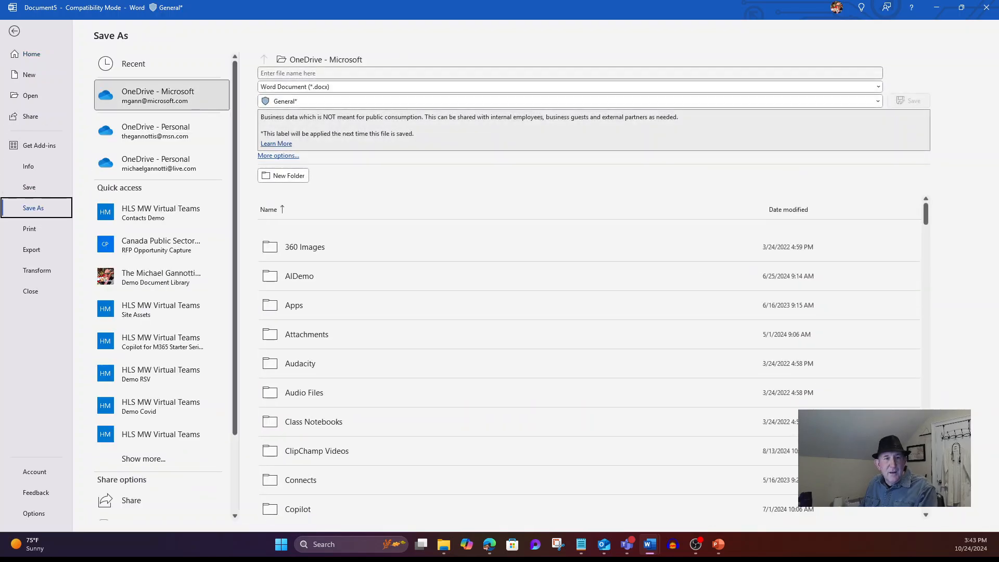
pyautogui.click(915, 102)
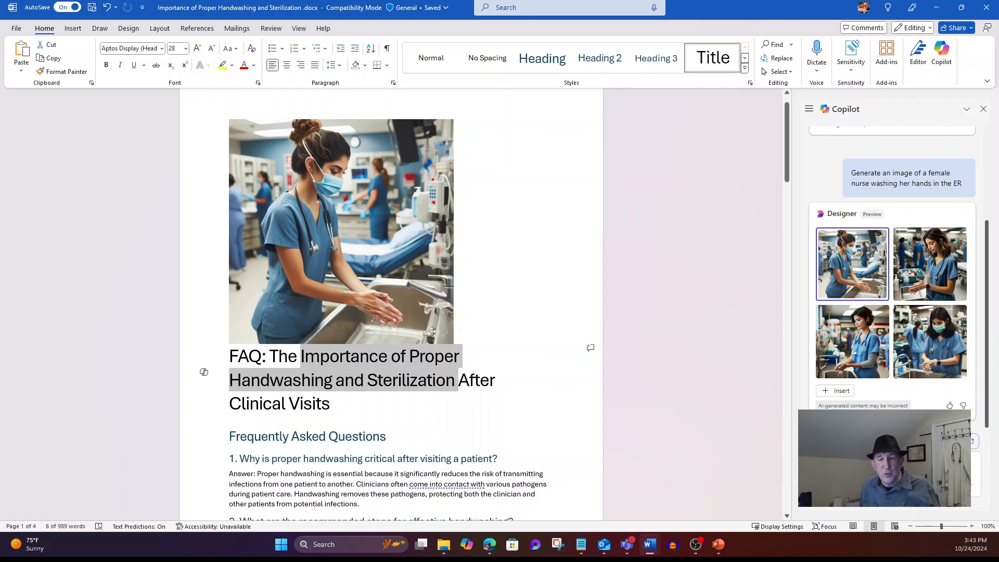
pyautogui.click(983, 108)
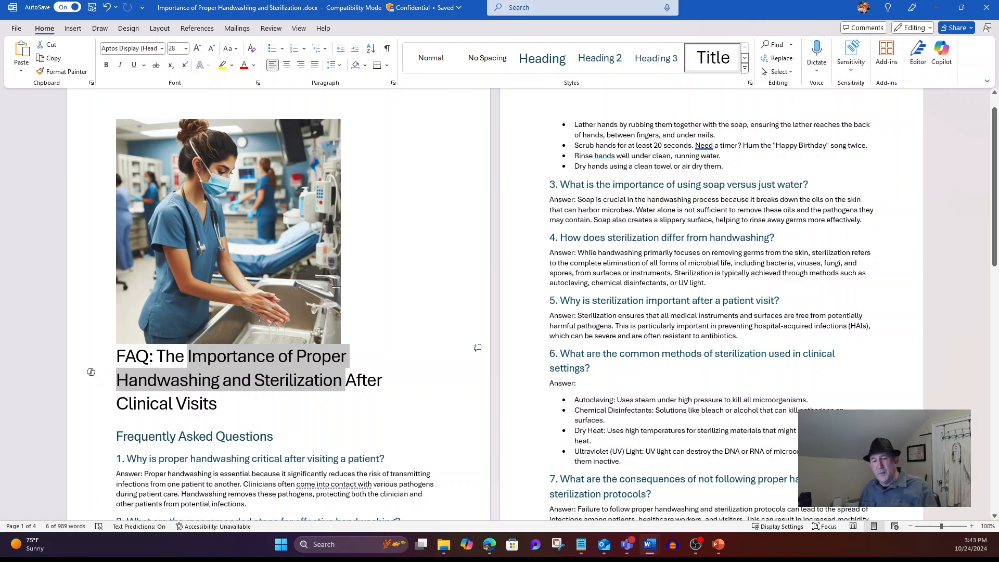
# Start a new Medical design presentation in PowerPoint and choose Copilot's 'Create a presentation about...'
pyautogui.click(718, 545)
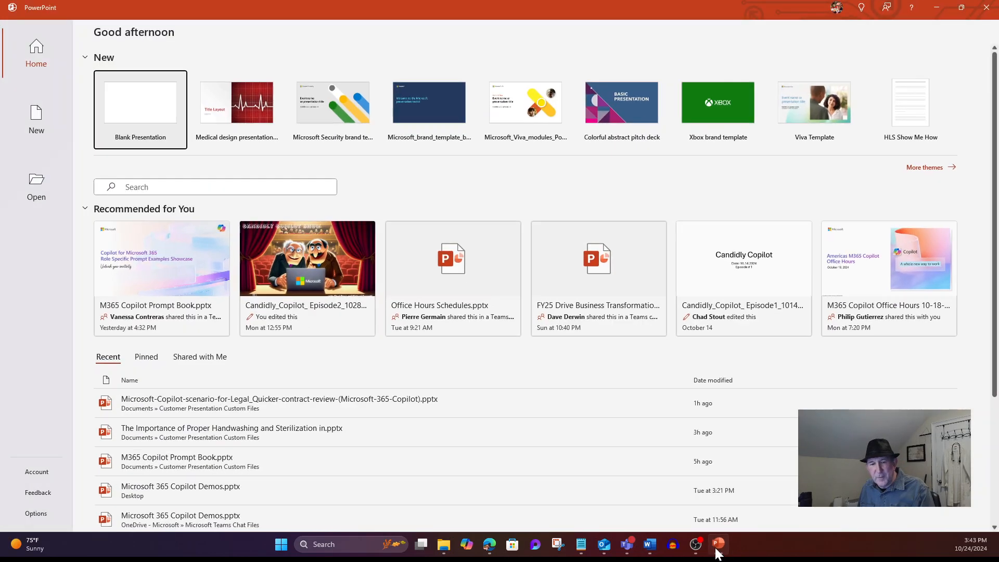
pyautogui.click(237, 95)
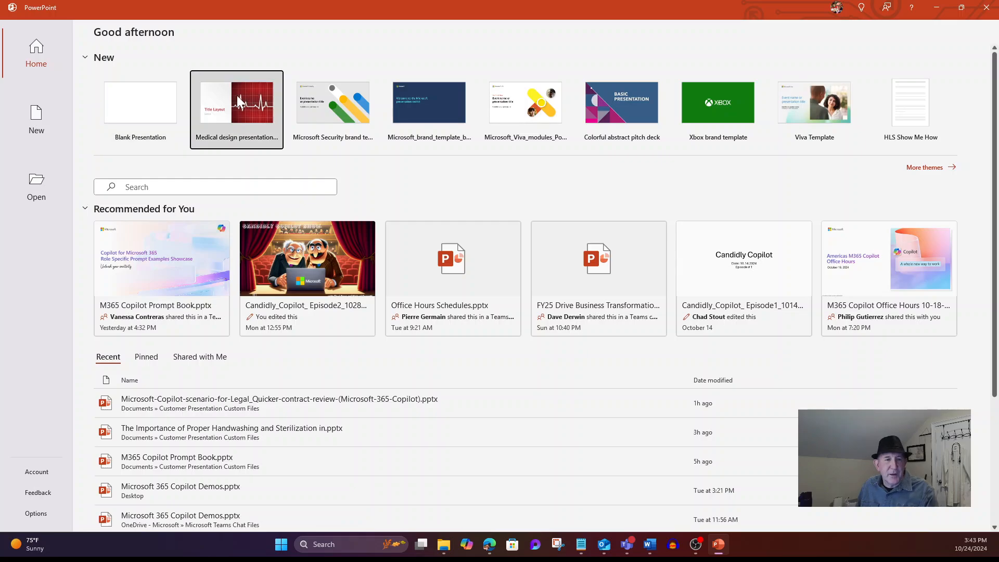
pyautogui.click(588, 232)
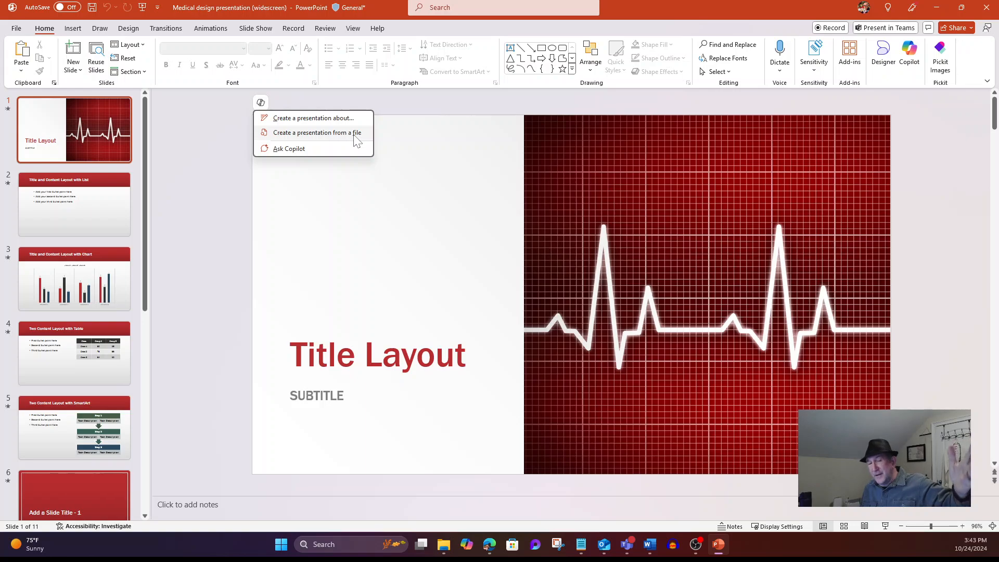
pyautogui.click(319, 120)
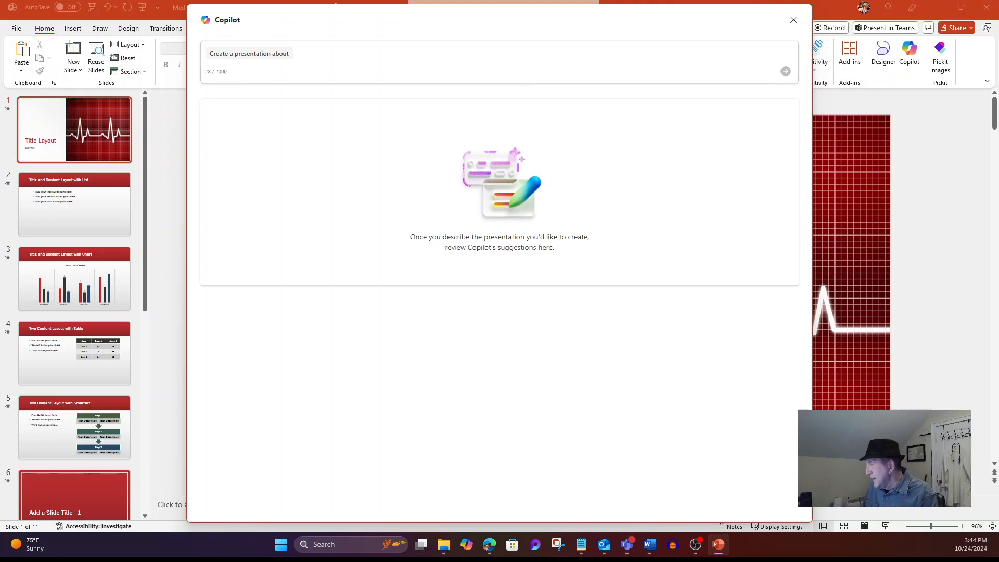
# Have Copilot outline a presentation on handwashing and sterilization after clinician patient visits
pyautogui.hotkey('alt', 'Tab')
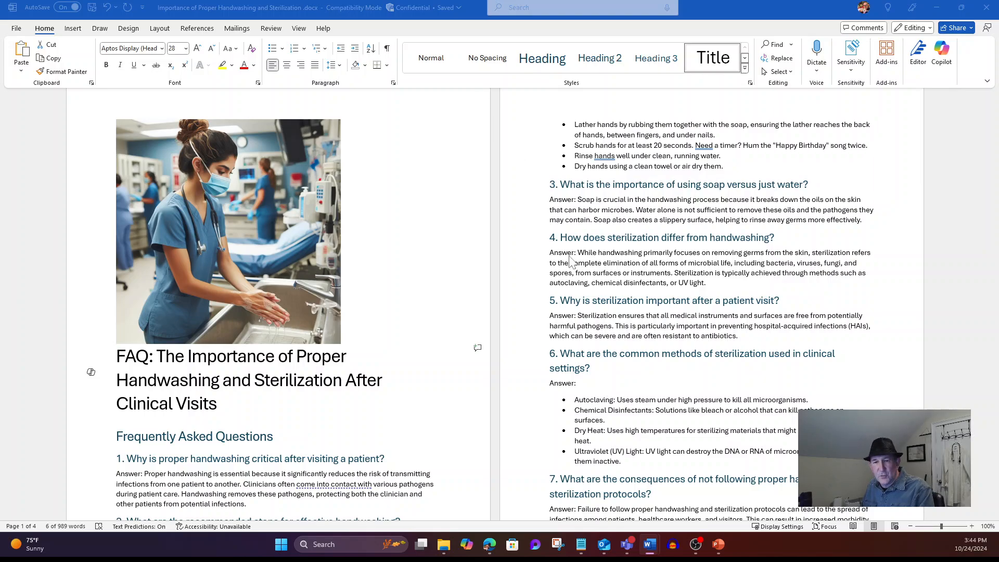
pyautogui.click(718, 545)
pyautogui.click(280, 69)
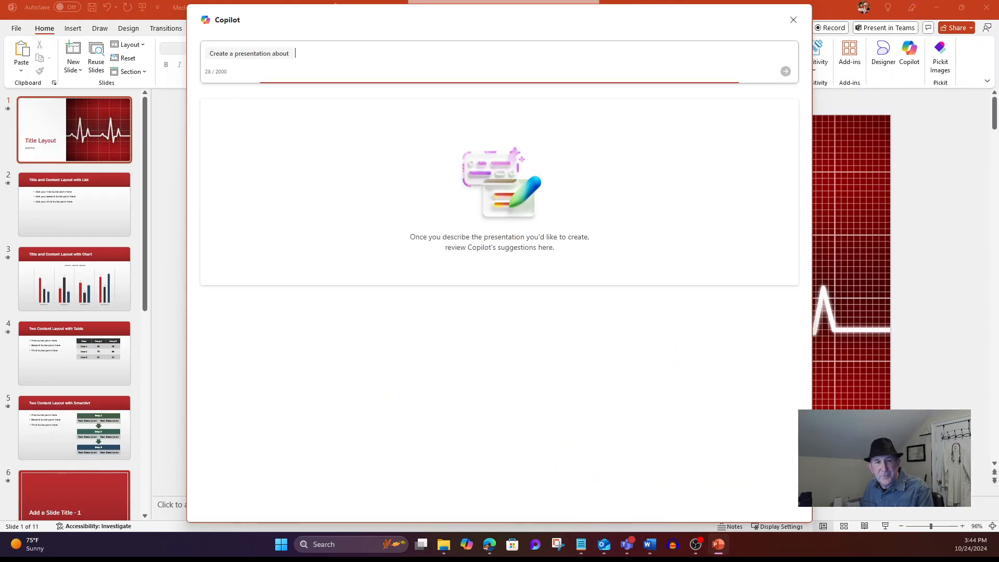
pyautogui.write('the importance of proper handwashing and sterilization after a clinician is finished visiting a patient')
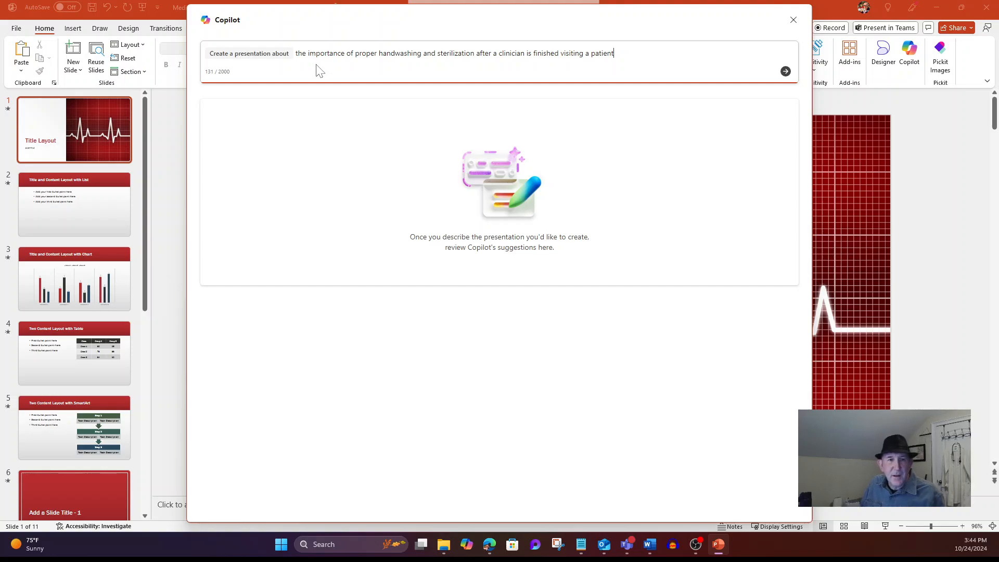
pyautogui.click(784, 71)
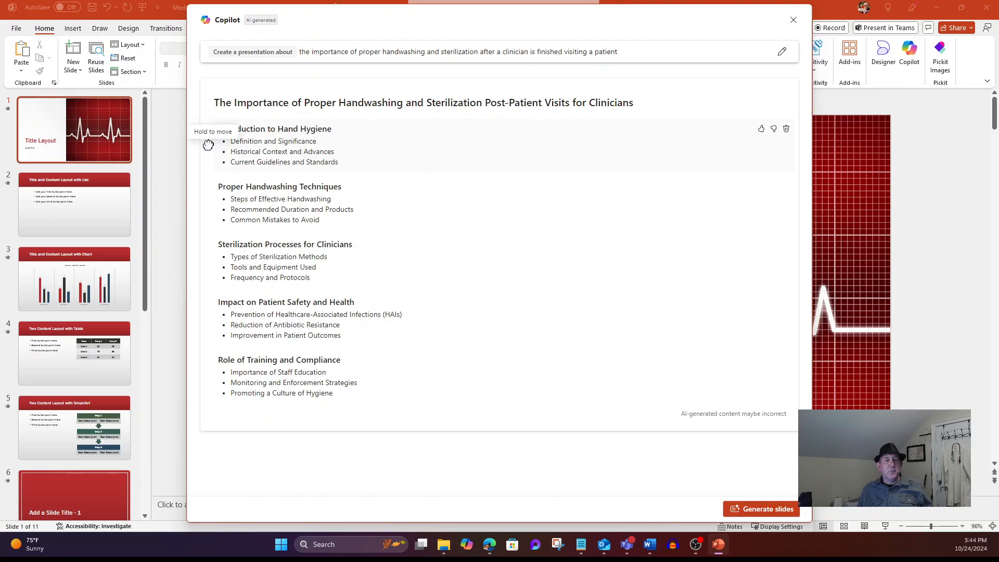
# Reorder the Introduction to Hand Hygiene topic, then generate slides from the outline
pyautogui.moveTo(209, 145)
pyautogui.mouseDown()
pyautogui.moveTo(210, 246)
pyautogui.moveTo(208, 133)
pyautogui.mouseUp()
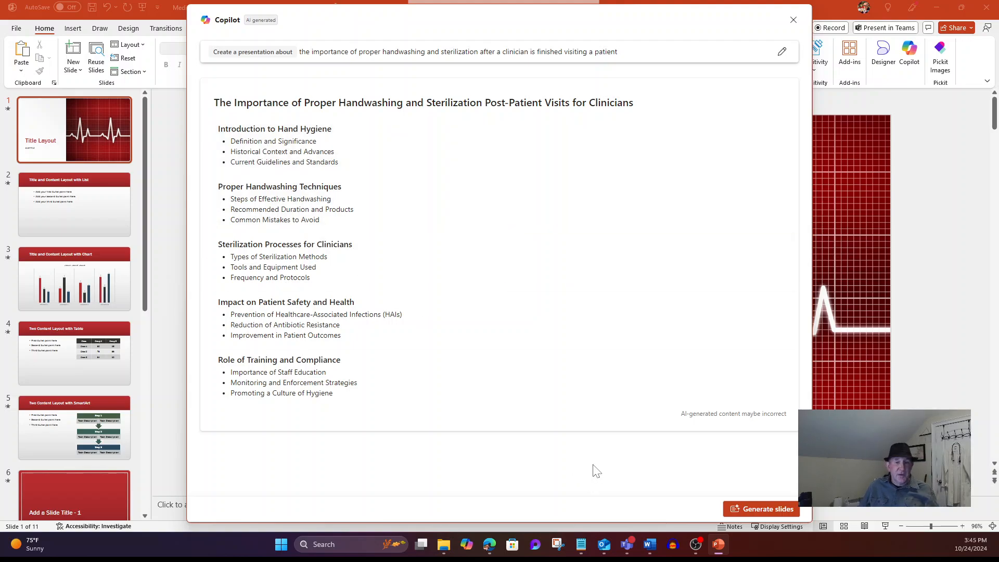
pyautogui.click(502, 404)
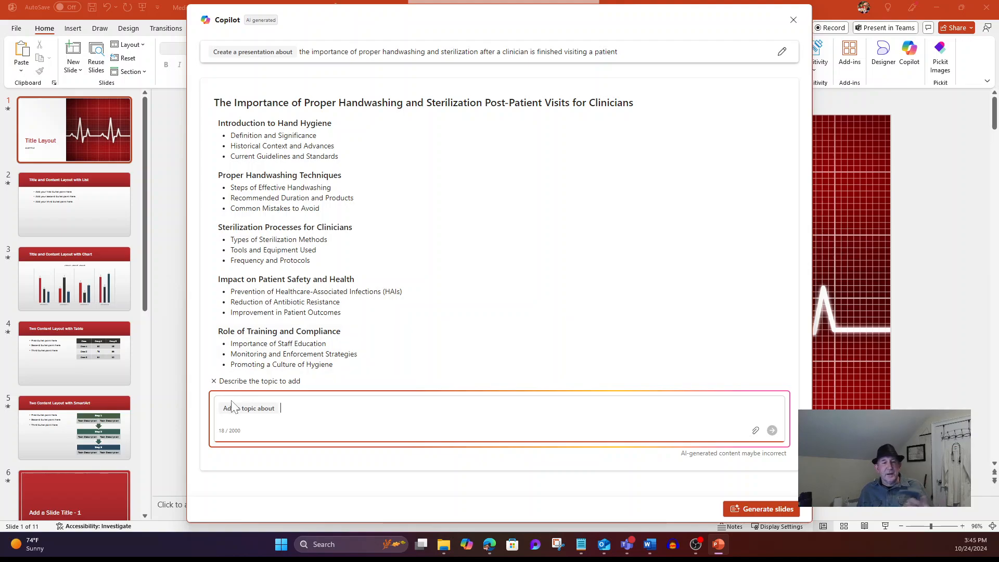
pyautogui.click(214, 381)
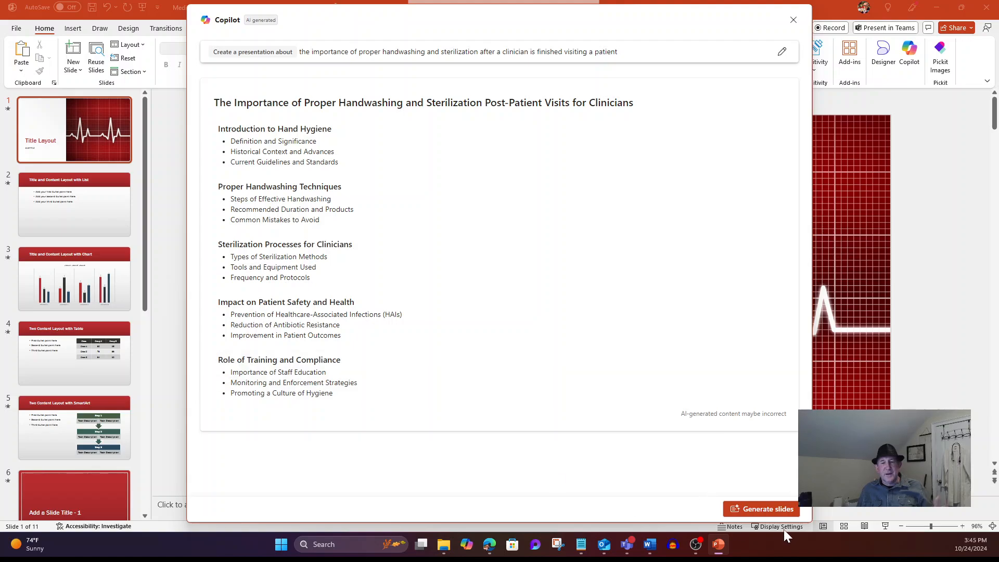
pyautogui.click(757, 509)
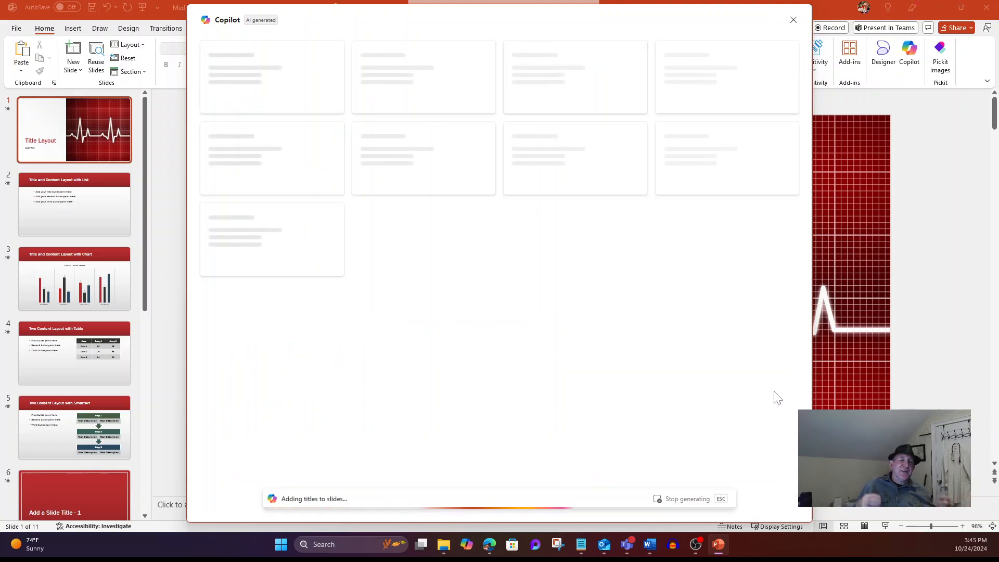